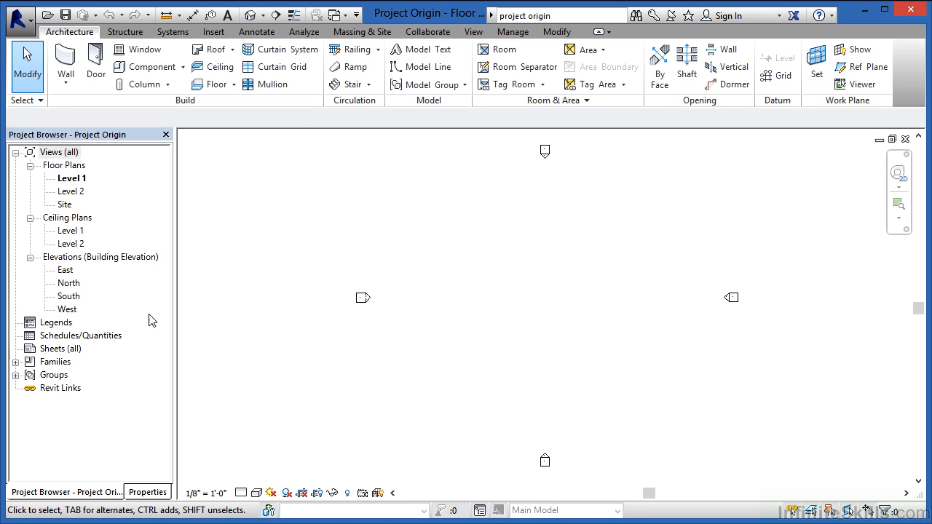
- Open the South elevation and make the Site category's Project Base Point visible in its visibility/graphics overrides
double_click(69, 296)
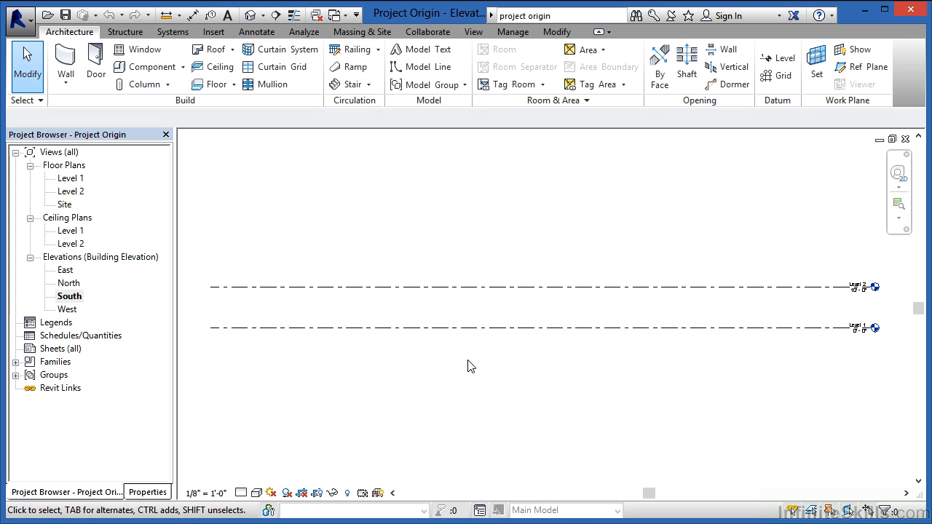
left_click(149, 493)
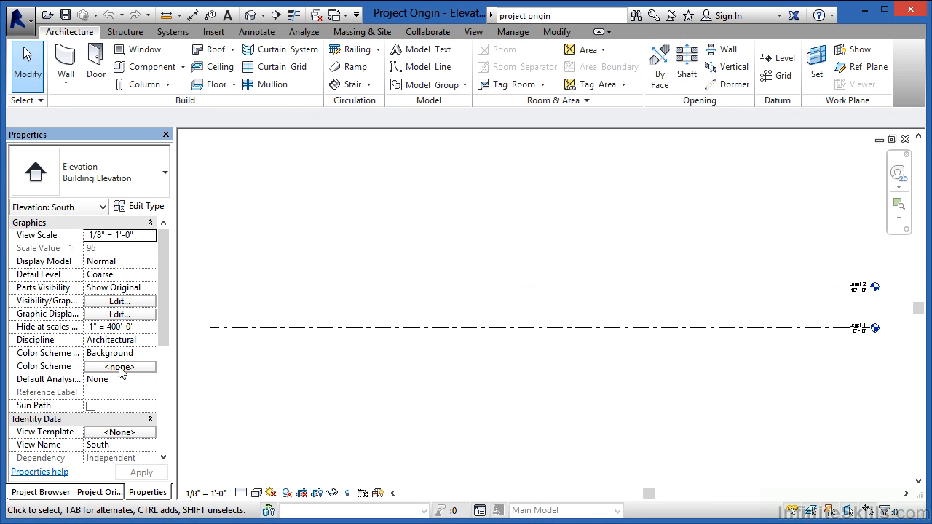
left_click(119, 303)
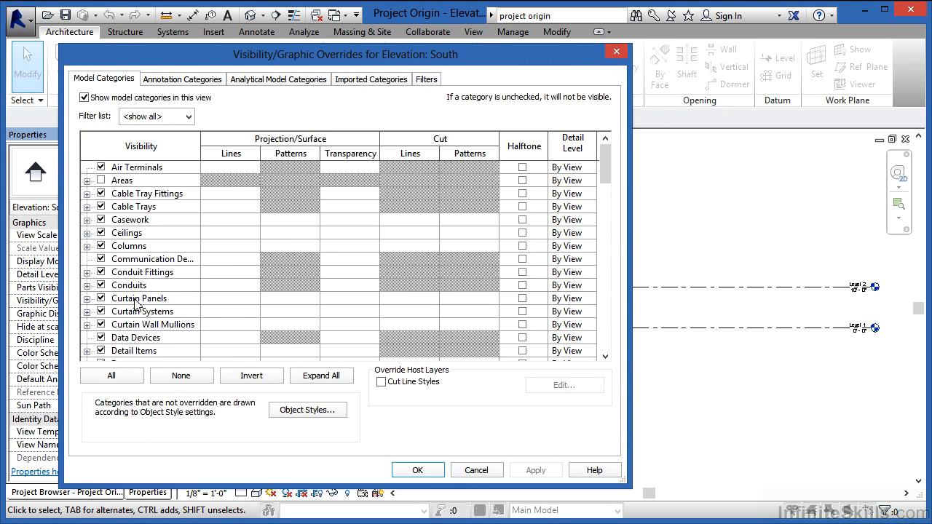
left_click_drag(604, 167, 605, 296)
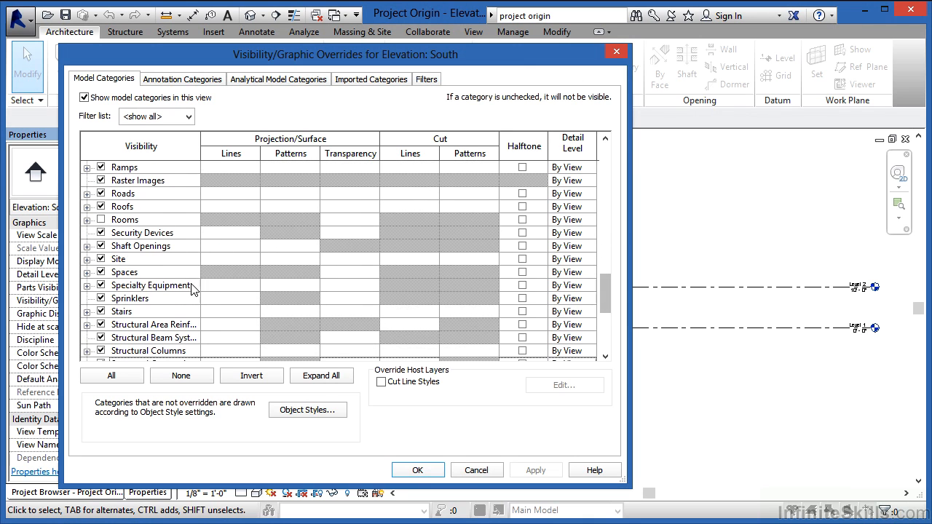
left_click(87, 259)
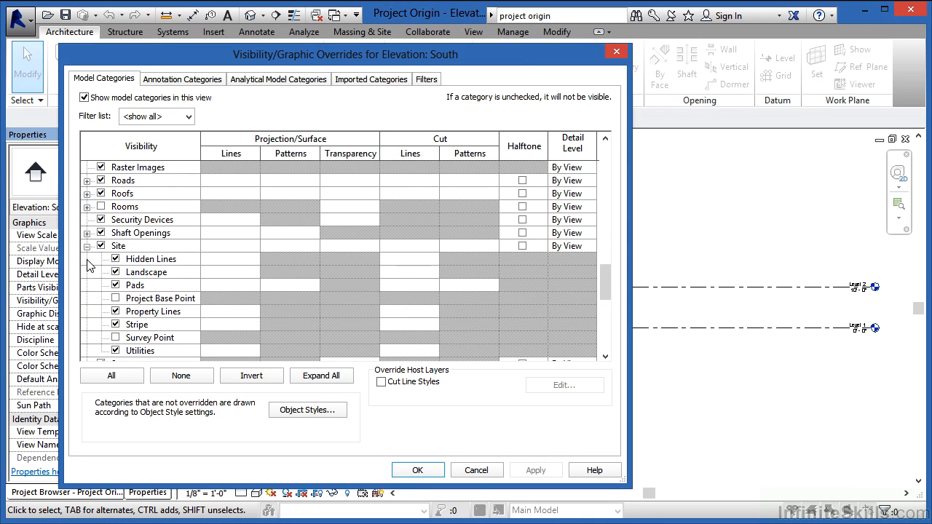
left_click(115, 298)
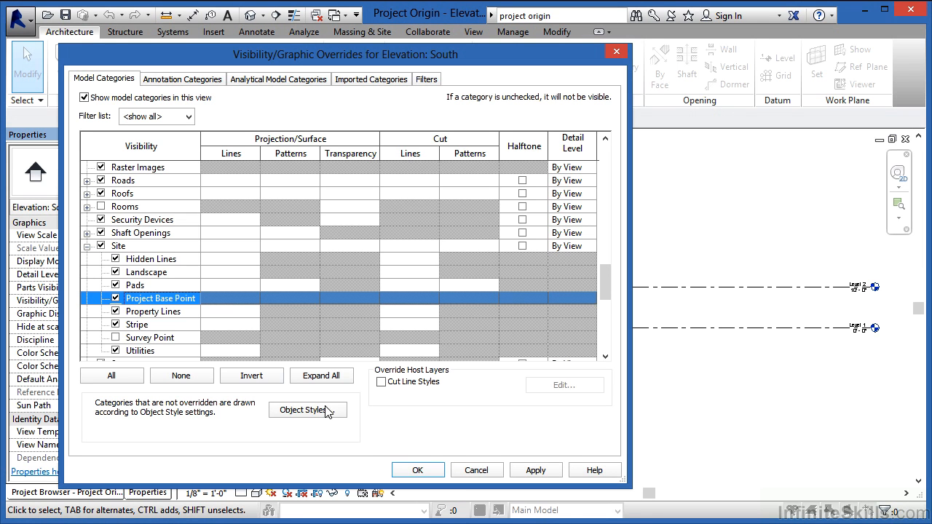
left_click(412, 470)
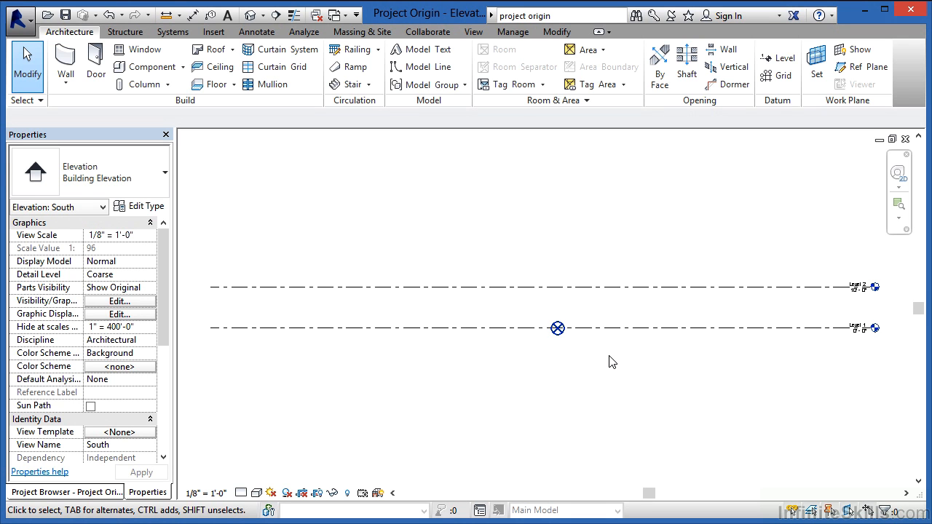
- Set the project base point's elevation to 100' in the South elevation
left_click(559, 333)
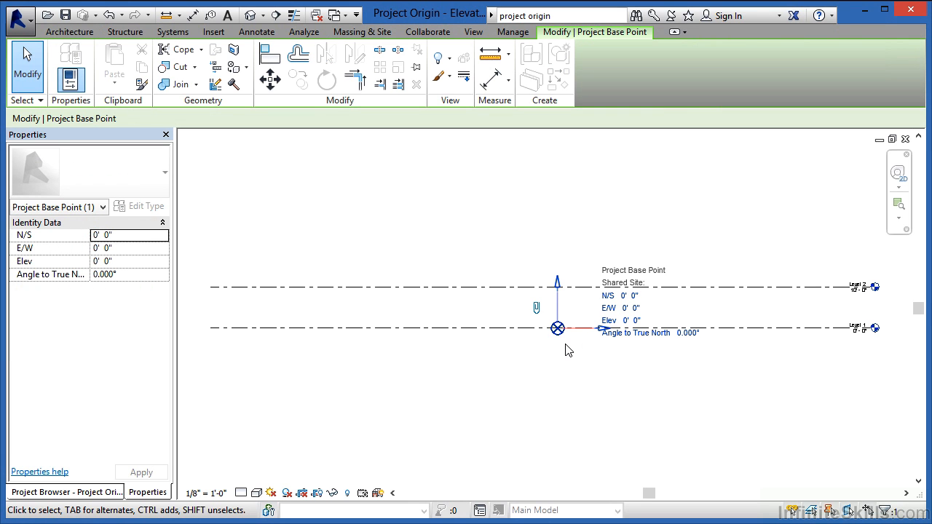
left_click(631, 321)
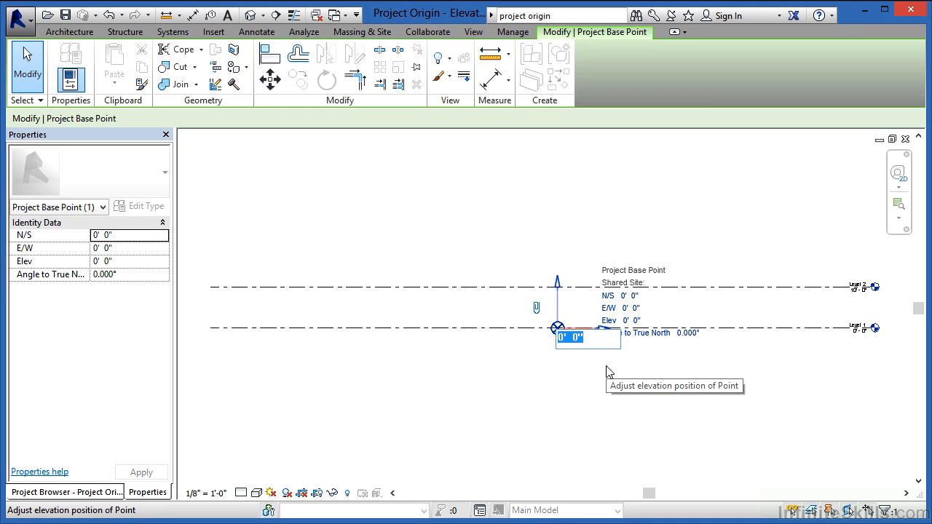
type("100")
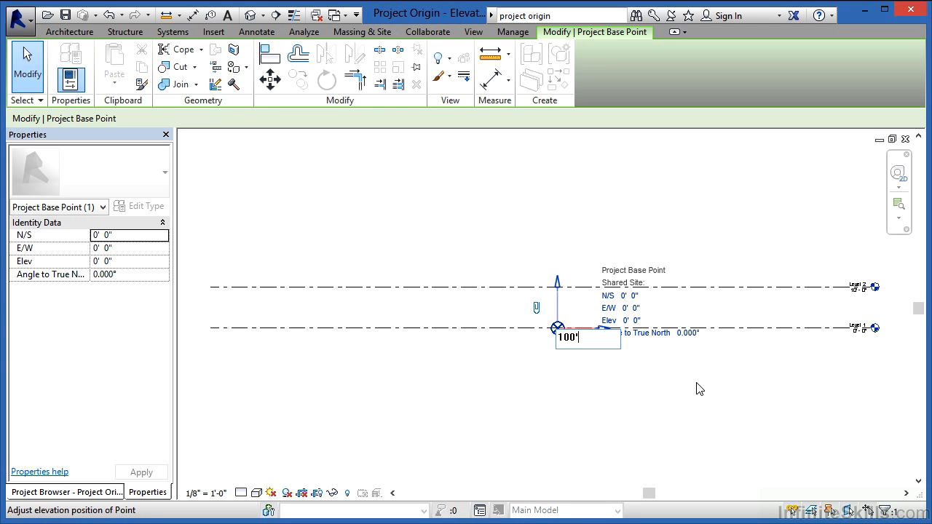
key("Return")
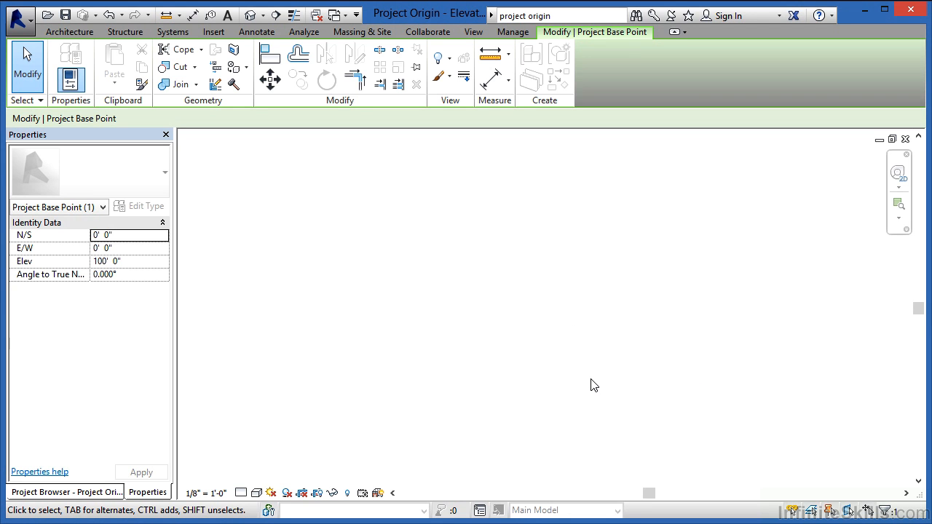
scroll(591, 380, "down", 4)
scroll(627, 212, "up", 2)
scroll(629, 218, "up", 4)
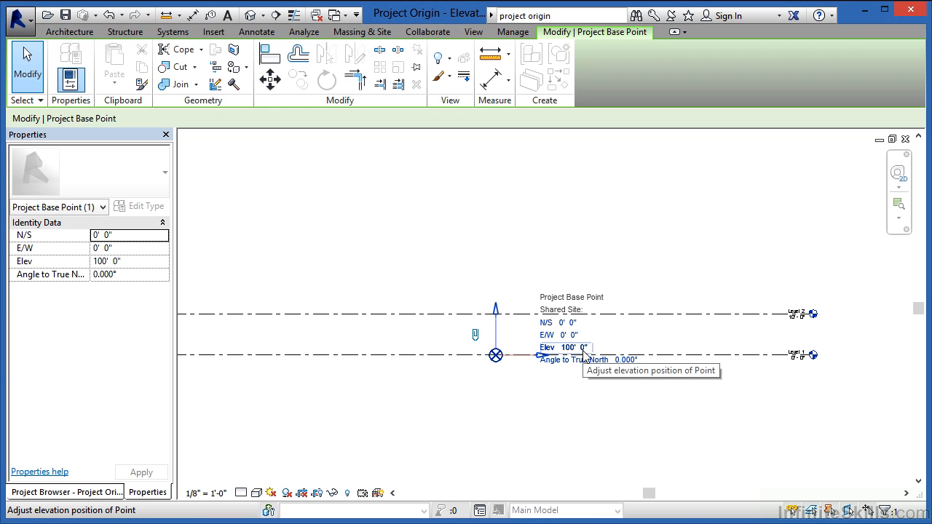
left_click(604, 401)
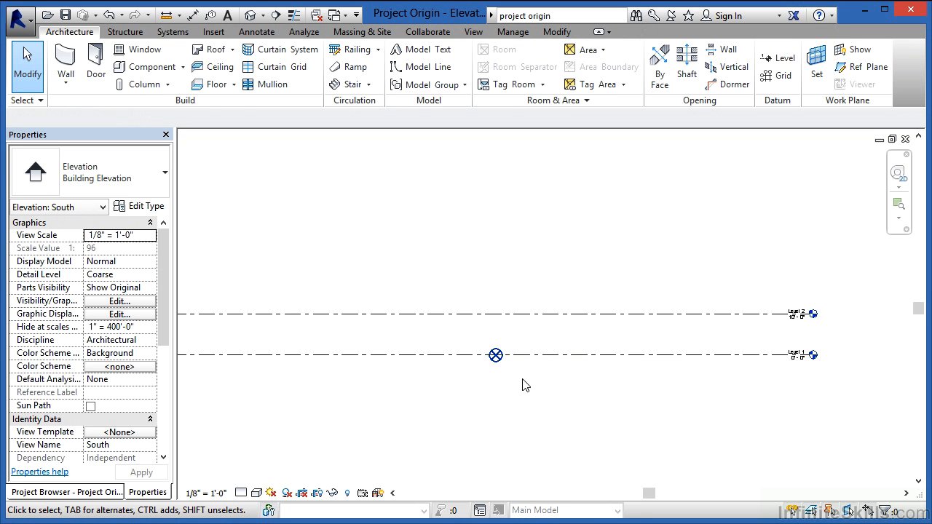
- Relocate the project 25' vertically upward, starting from a point on the Level 1 line
left_click(503, 38)
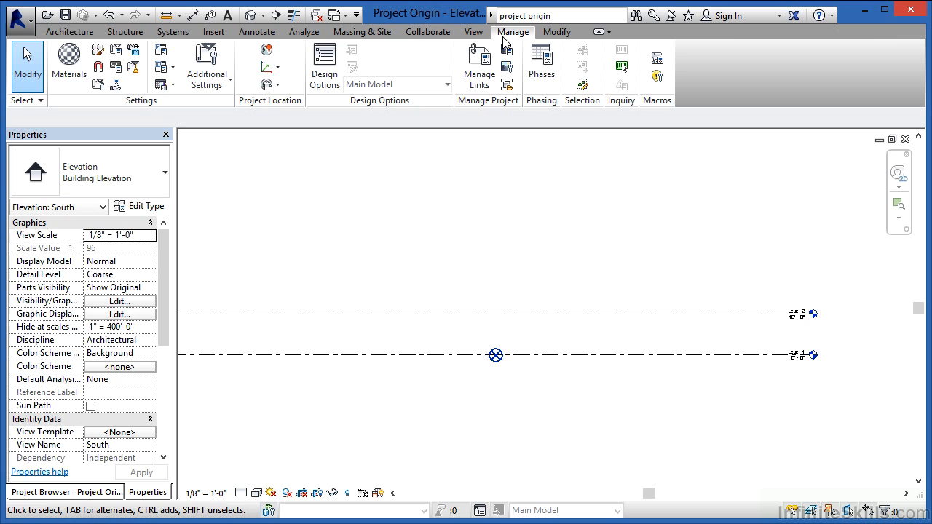
left_click(275, 69)
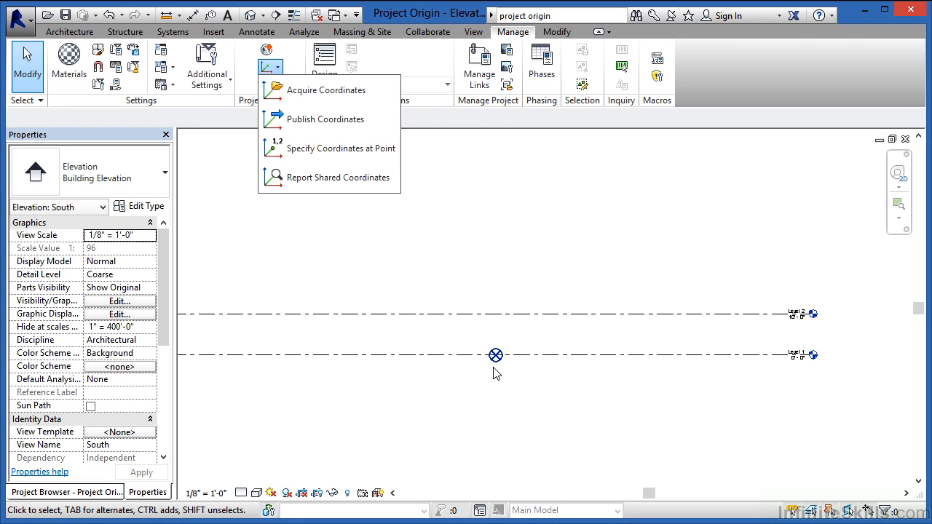
left_click(469, 130)
left_click(271, 85)
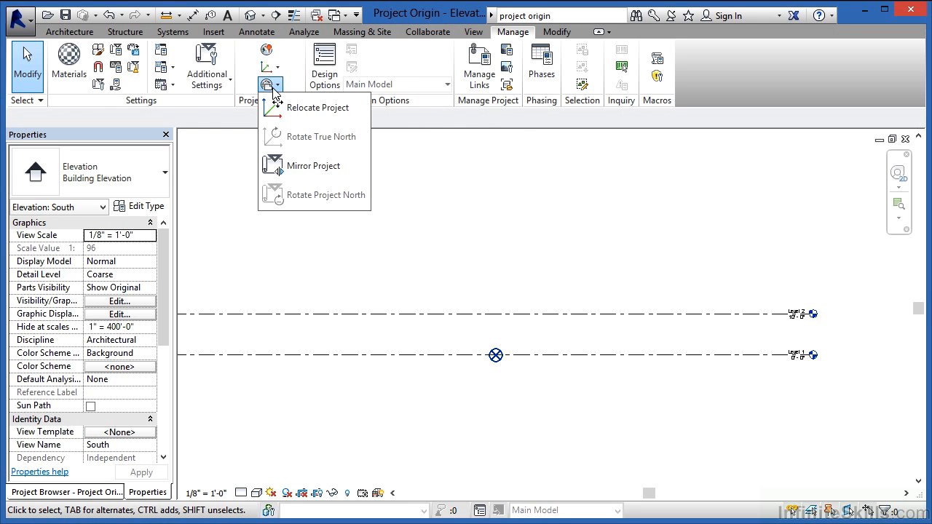
left_click(309, 115)
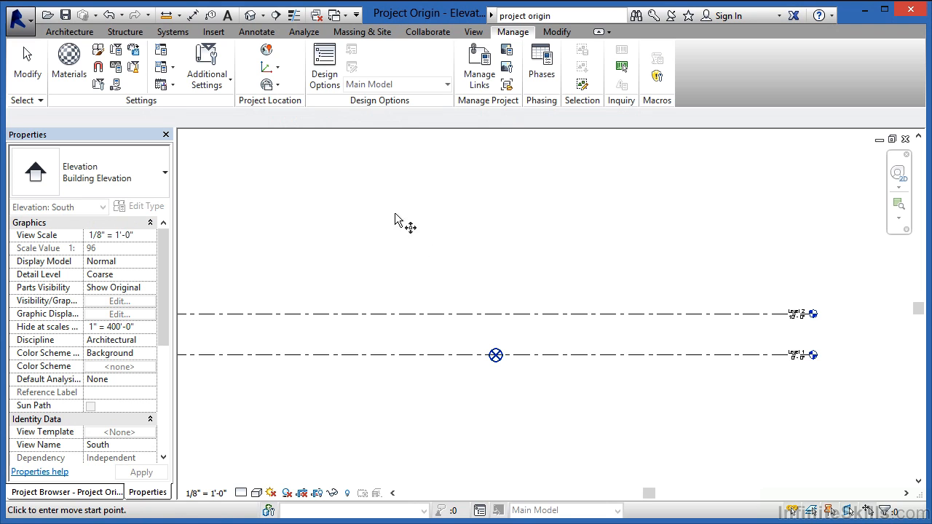
left_click(641, 358)
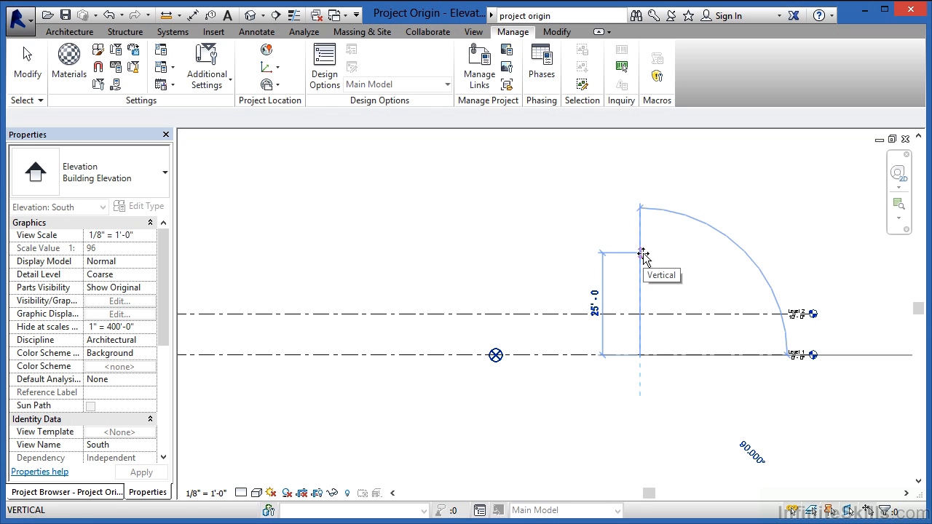
left_click(640, 254)
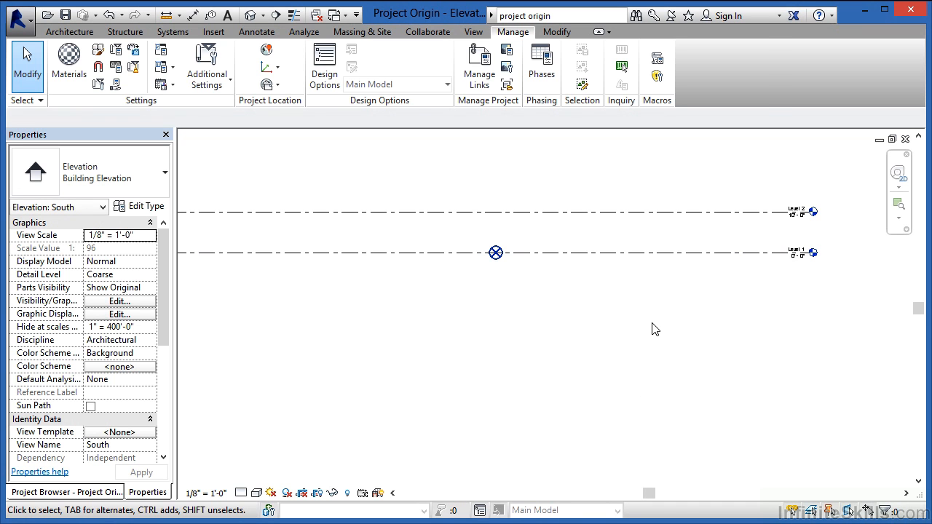
- Duplicate Level 1's 1/4" Head level type as a new type named Example
scroll(823, 211, "up", 4)
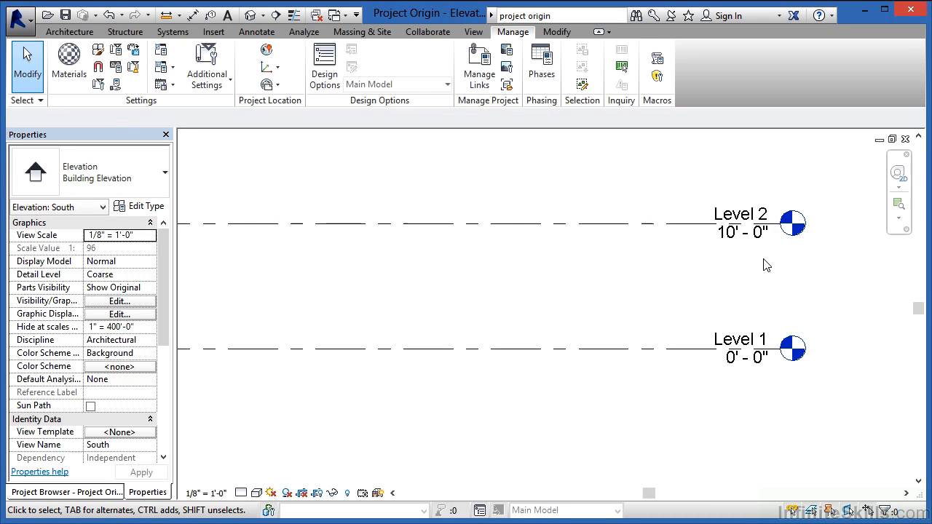
left_click(677, 354)
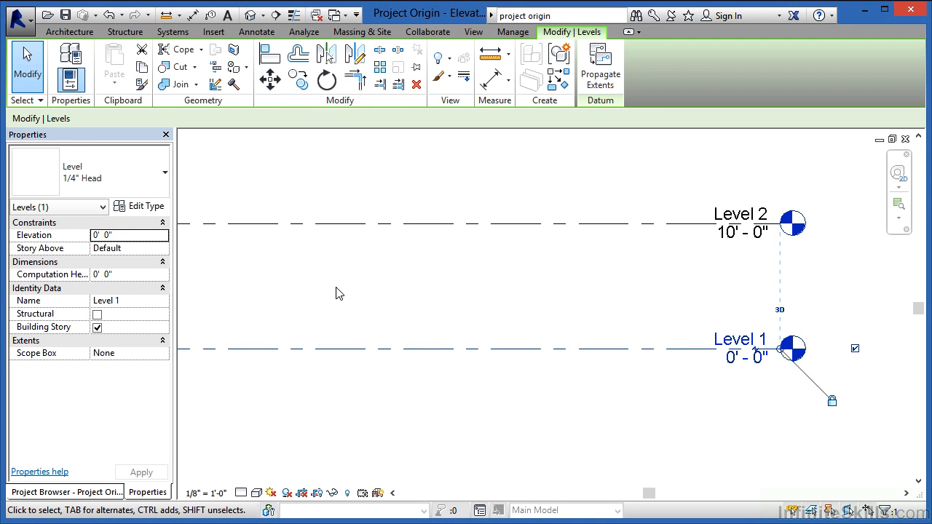
left_click(142, 190)
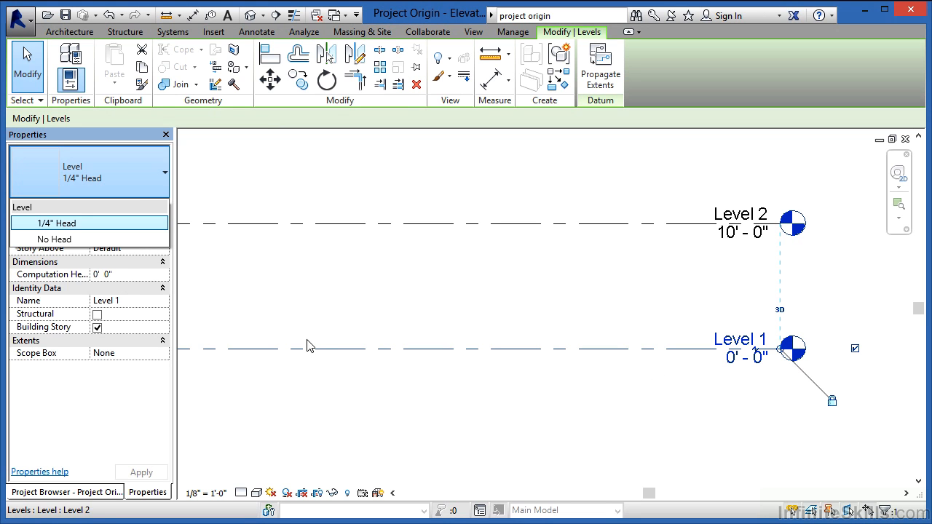
left_click(513, 393)
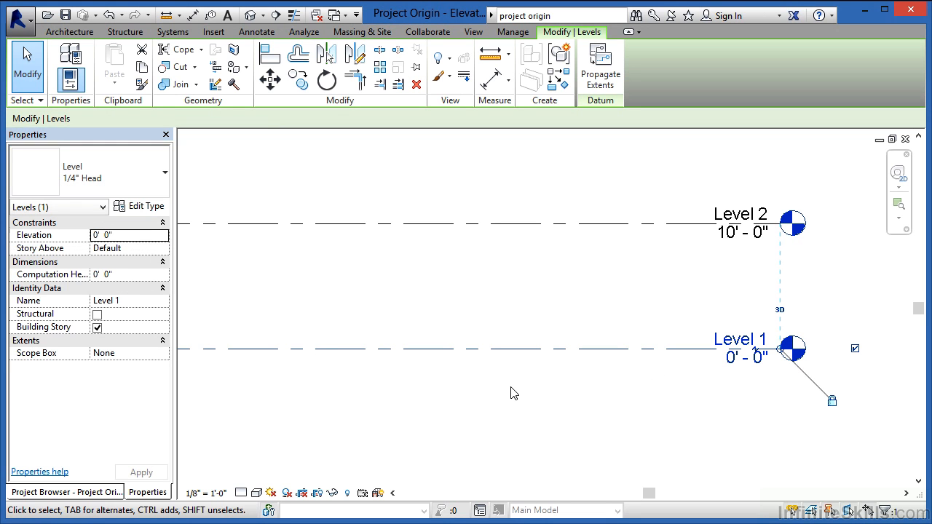
left_click(155, 209)
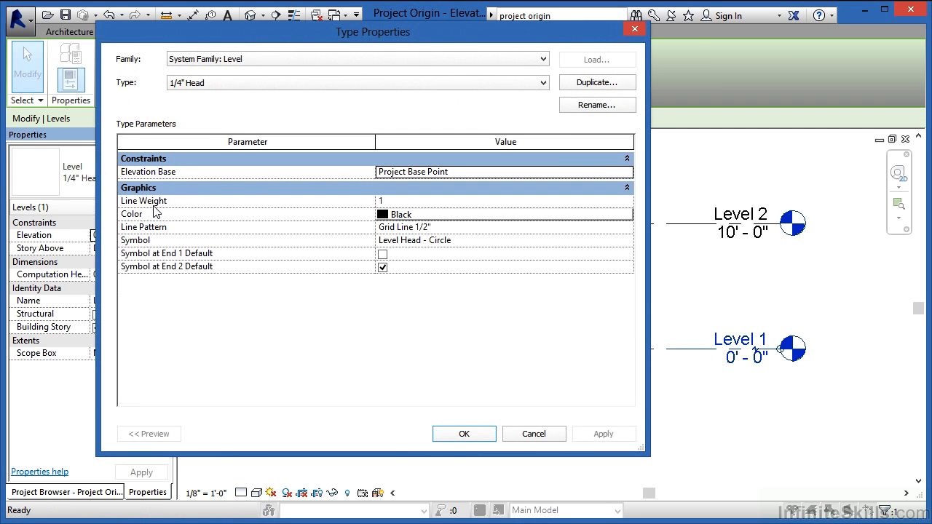
left_click(589, 83)
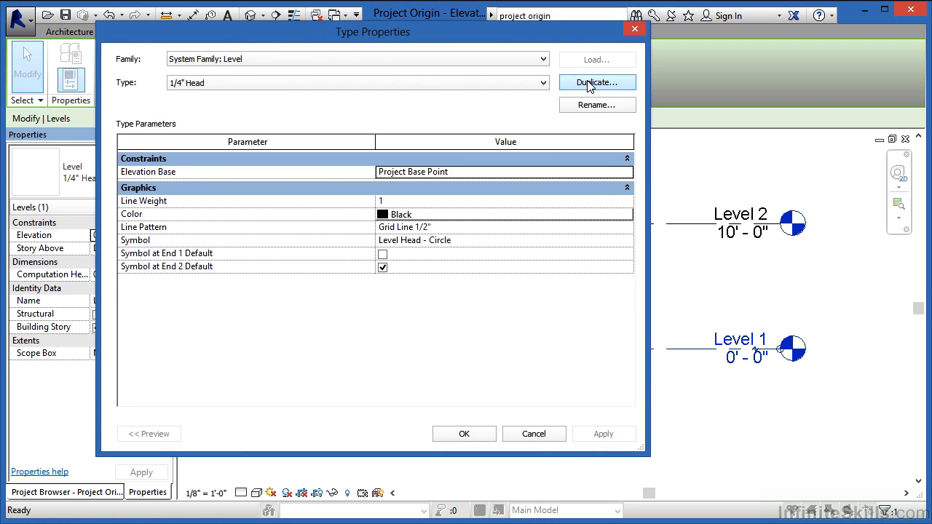
type("Example")
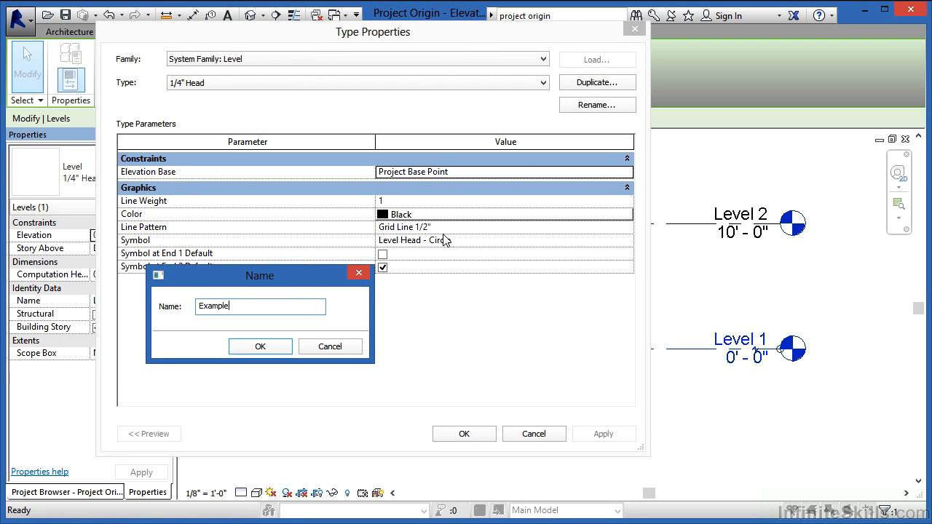
left_click(276, 343)
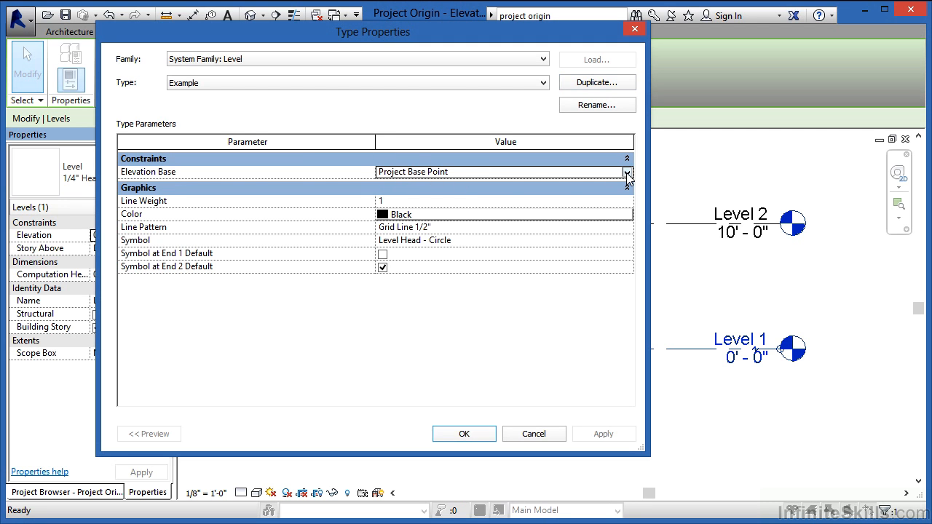
- Set the Example level type's Elevation Base to Survey Point and apply it to Level 1
left_click(627, 173)
left_click(412, 195)
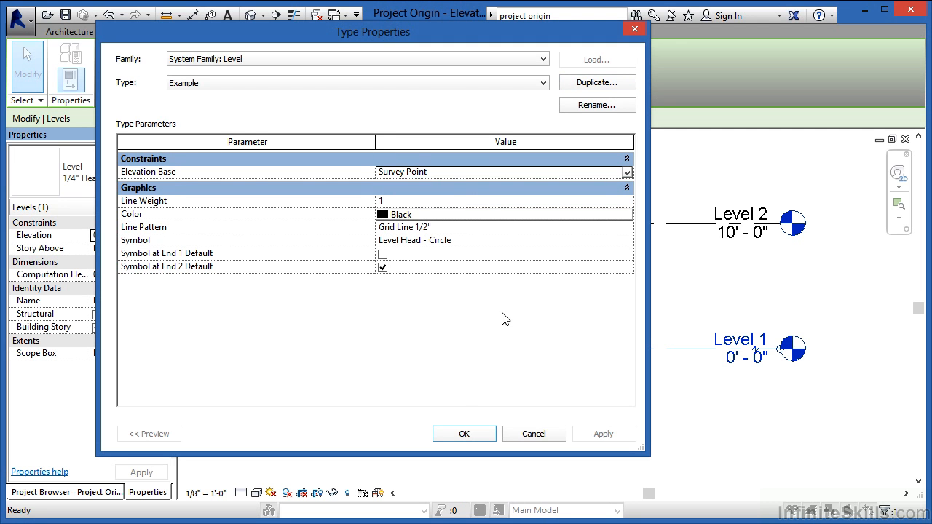
left_click(466, 435)
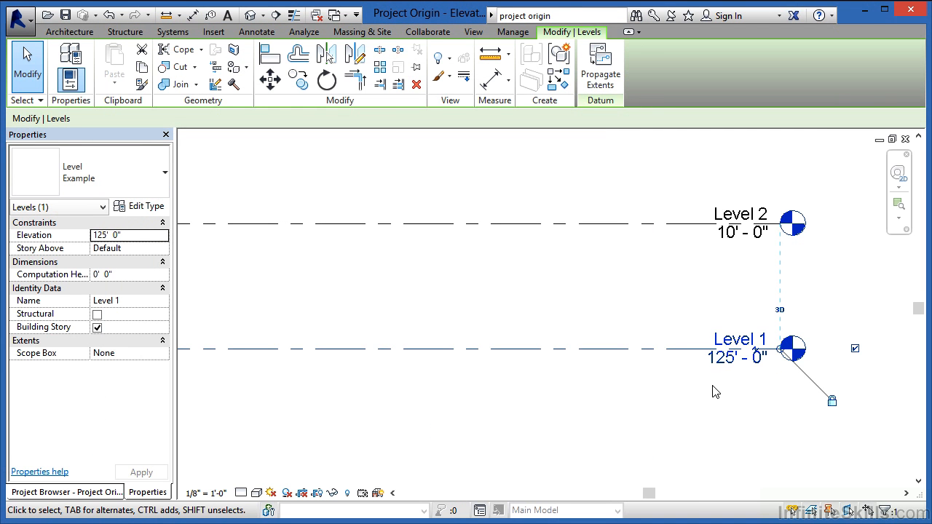
left_click(713, 391)
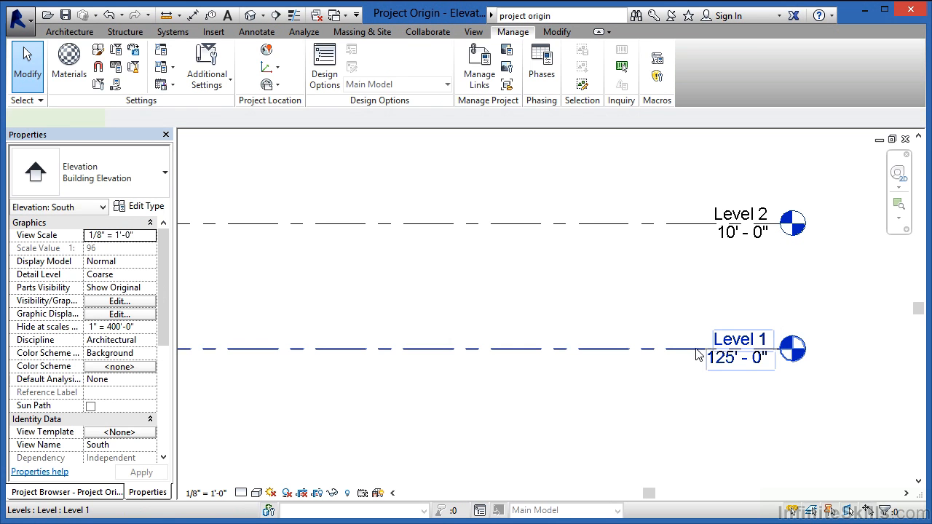
- Change Level 2 to the Example level type
left_click(699, 355)
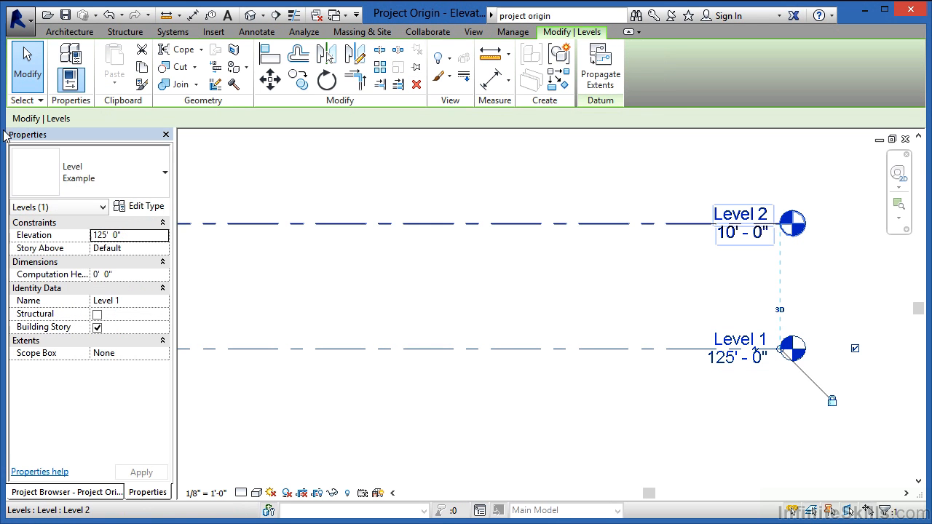
left_click(502, 288)
left_click(555, 226)
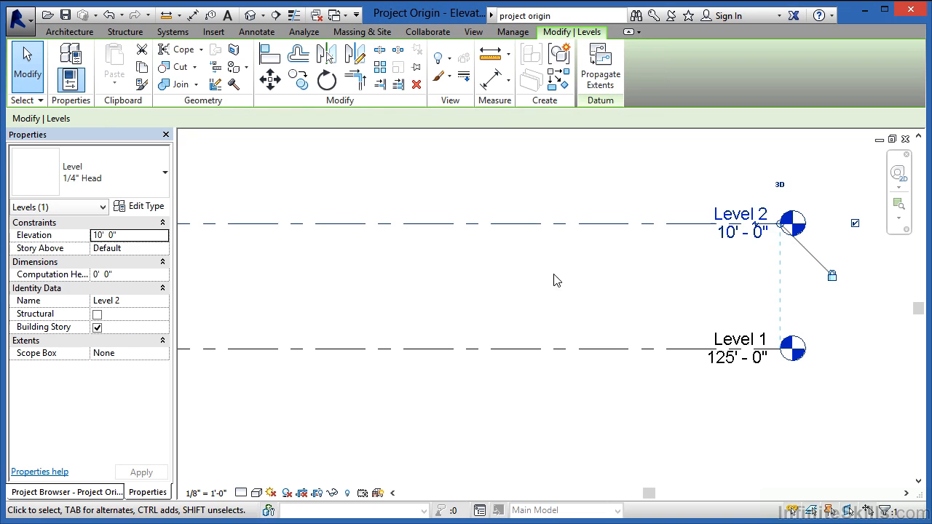
left_click(146, 191)
left_click(98, 239)
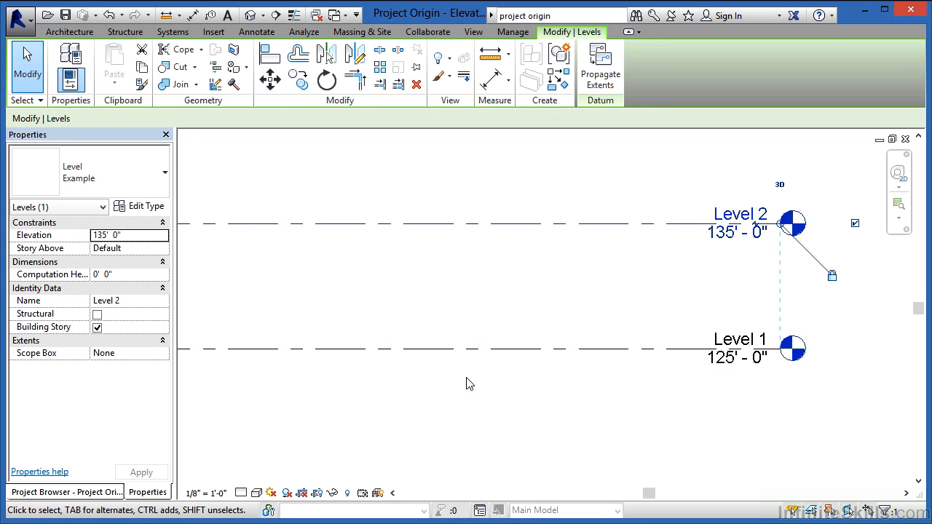
left_click(517, 405)
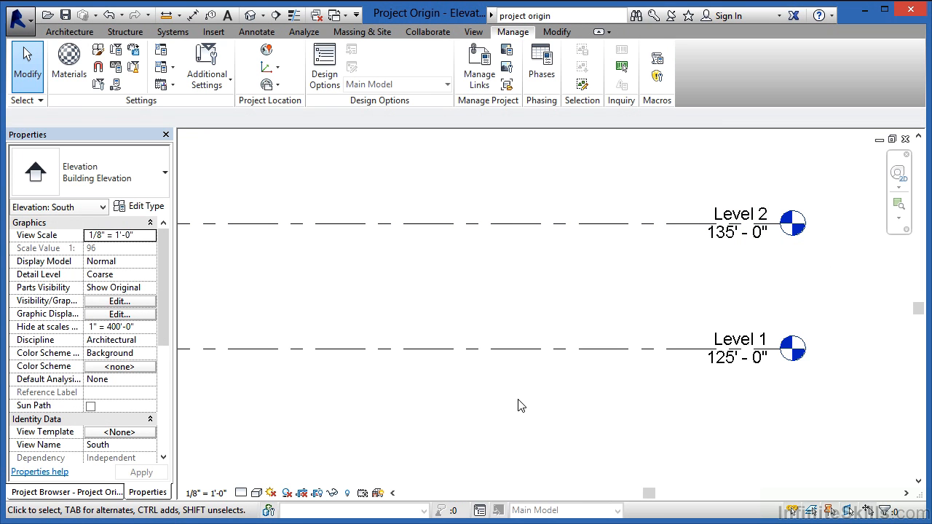
scroll(518, 405, "down", 5)
scroll(326, 400, "up", 1)
scroll(326, 400, "up", 1)
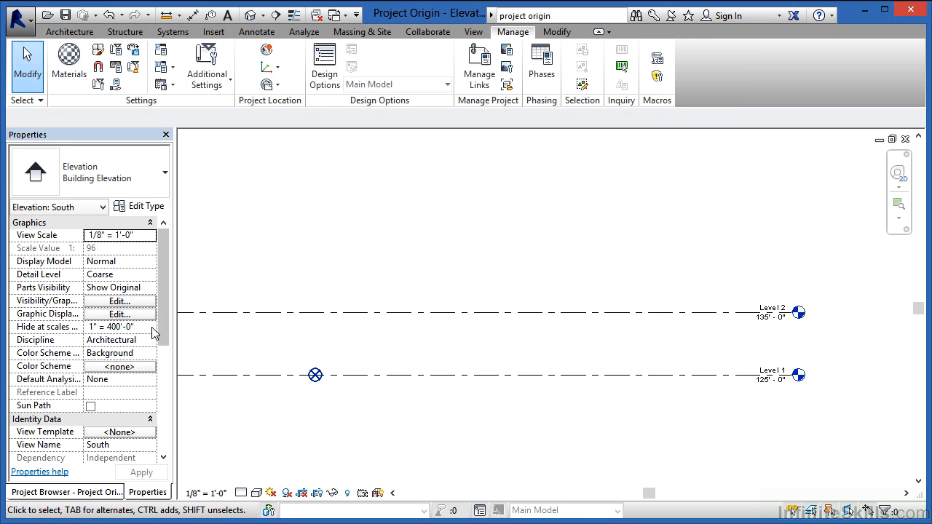
- Examine the Project Base Point visibility setting under Site in the South elevation's graphic overrides, and the base point's shared site coordinates
left_click(114, 302)
left_click_drag(601, 174, 601, 286)
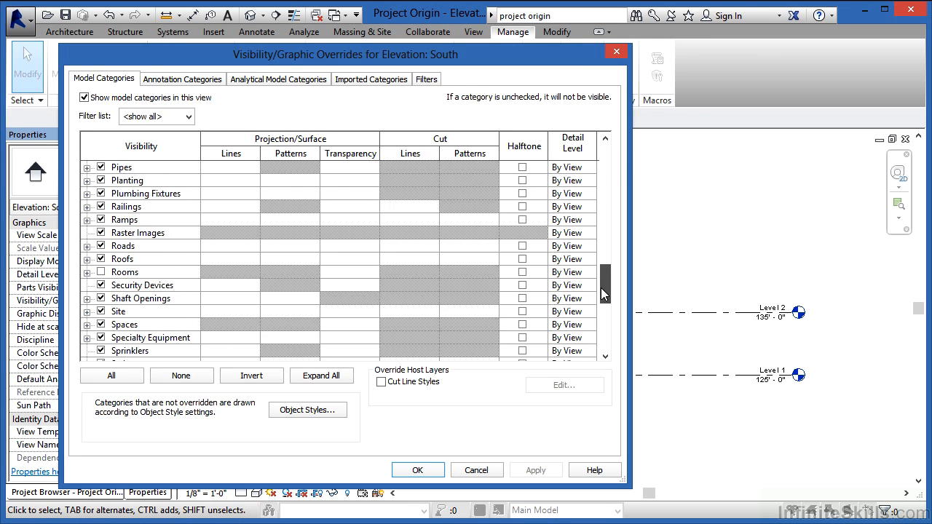
left_click(87, 311)
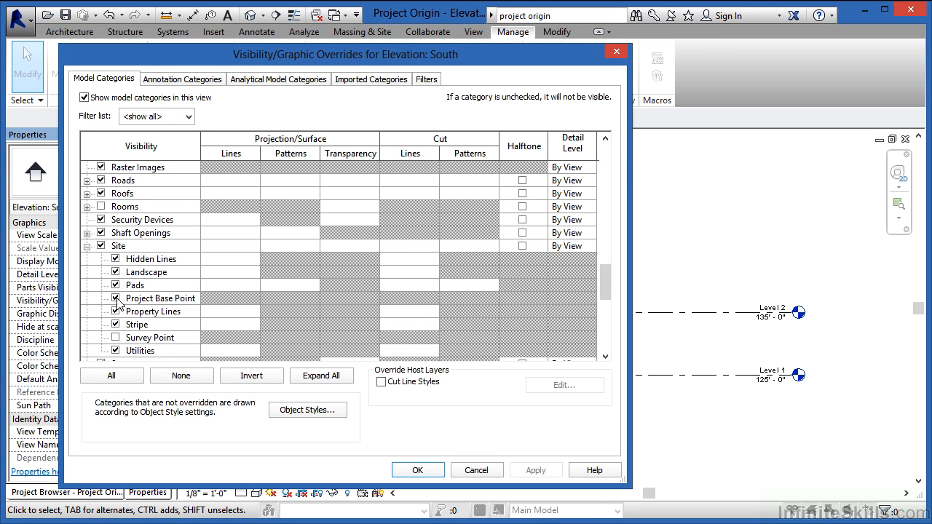
left_click(418, 470)
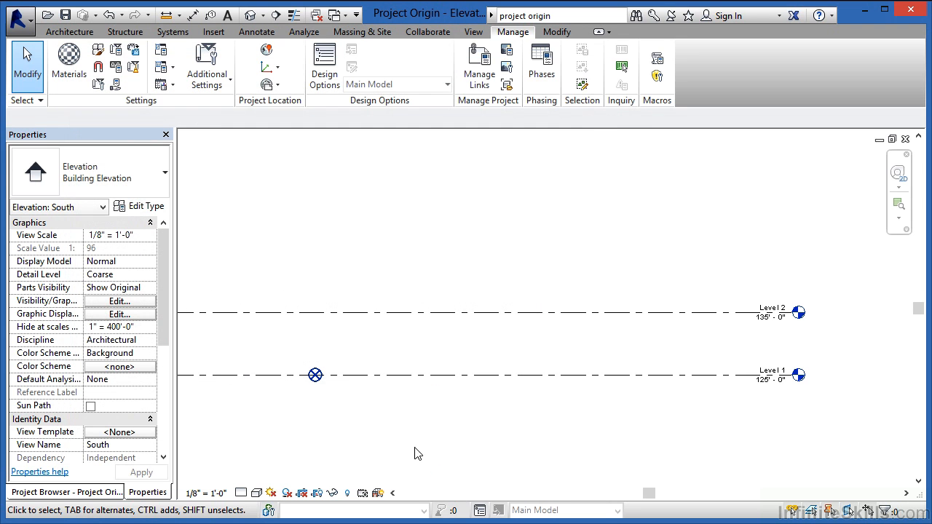
left_click(315, 376)
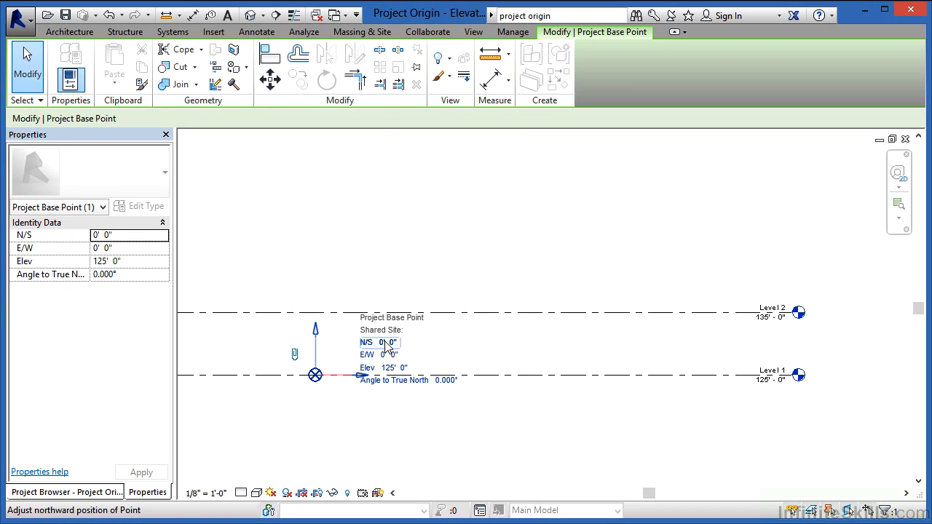
left_click(452, 449)
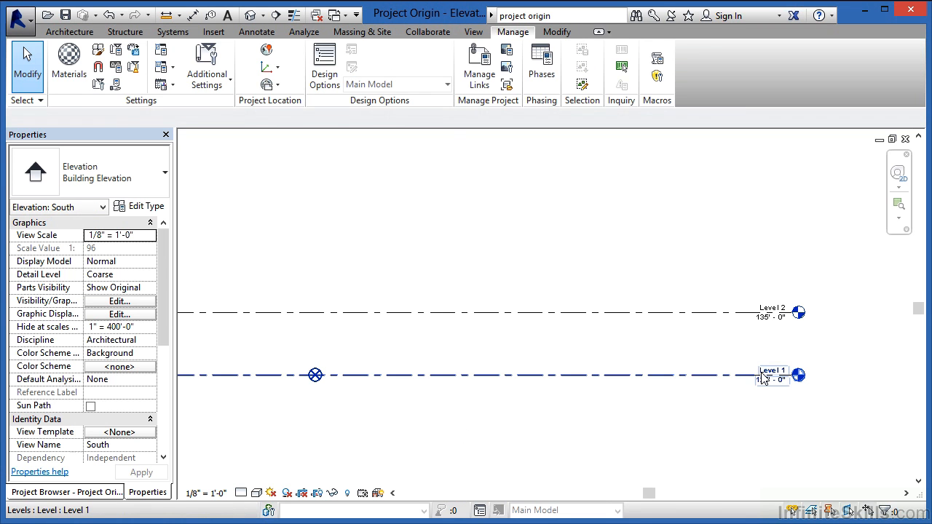
- Review the Elevation Base options in the type properties of Level 1's Example level type, keeping Survey Point
left_click(763, 380)
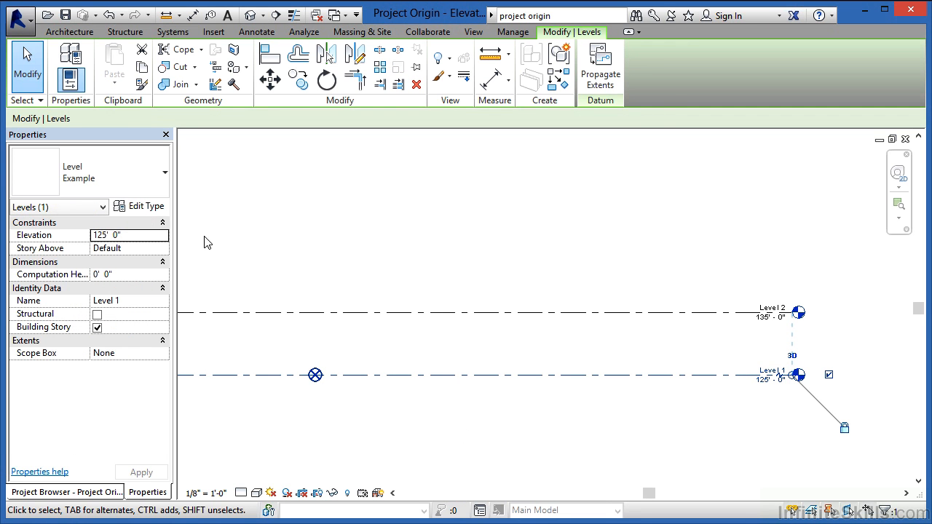
left_click(154, 208)
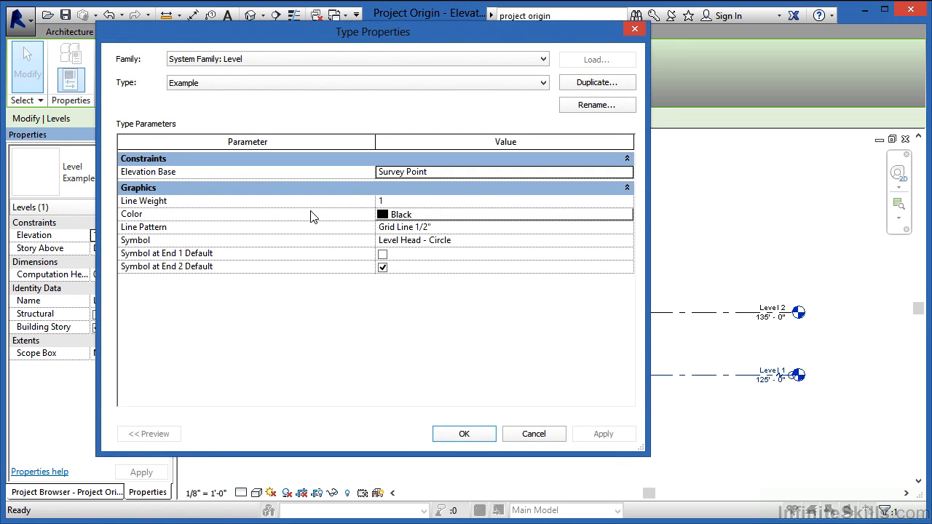
left_click(626, 172)
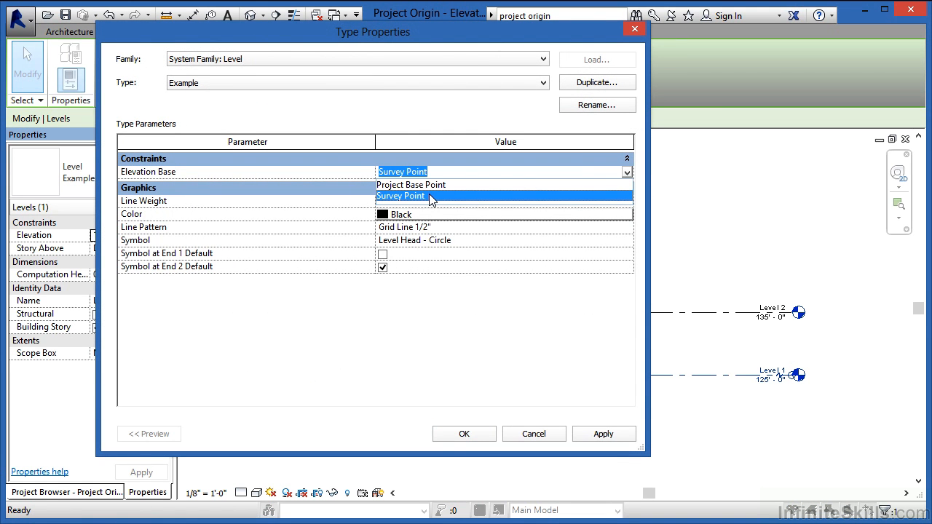
left_click(460, 433)
left_click(460, 433)
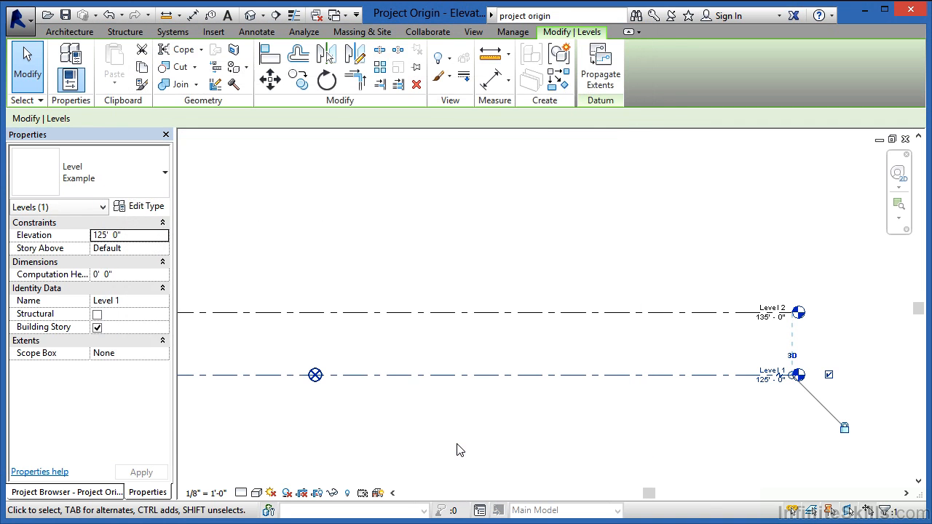
left_click(465, 444)
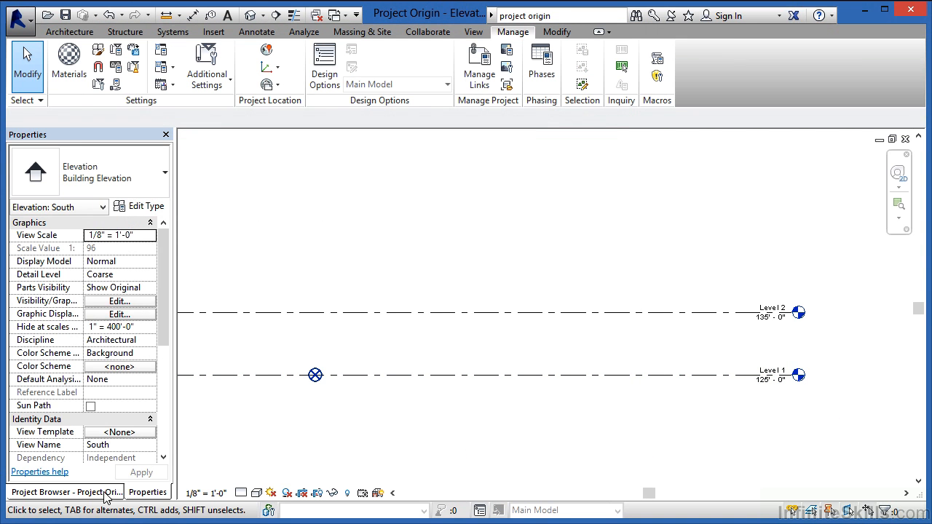
- Draw two vertical grid lines about 24'-6" apart across Levels 1 and 2, on either side of the project base point, right one first
left_click(66, 493)
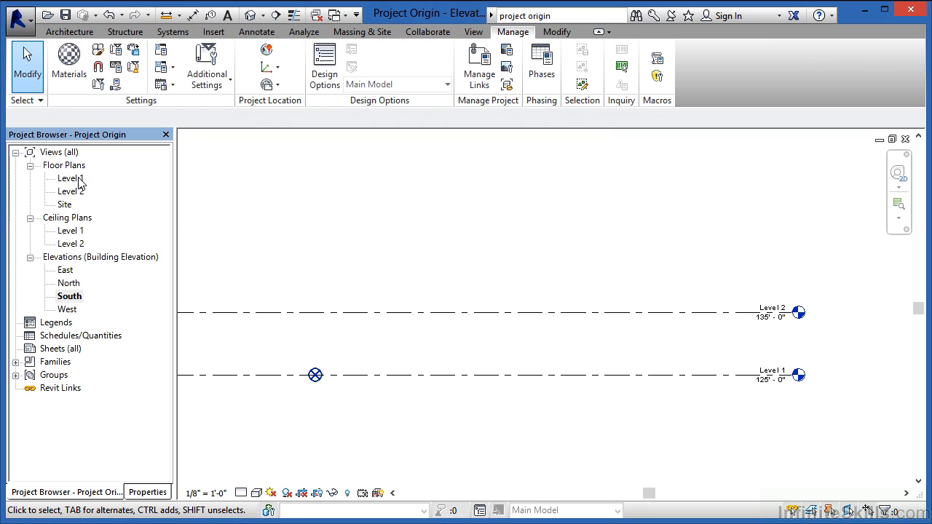
left_click(69, 32)
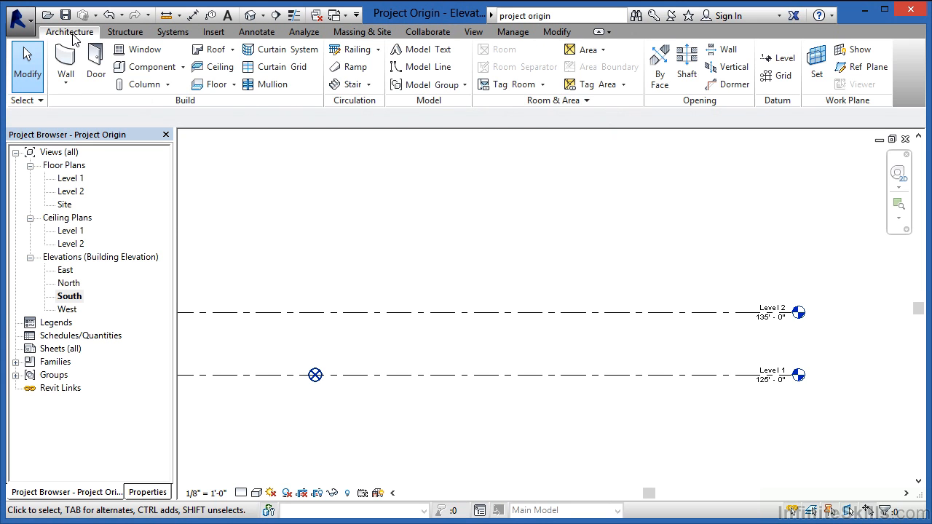
left_click(118, 32)
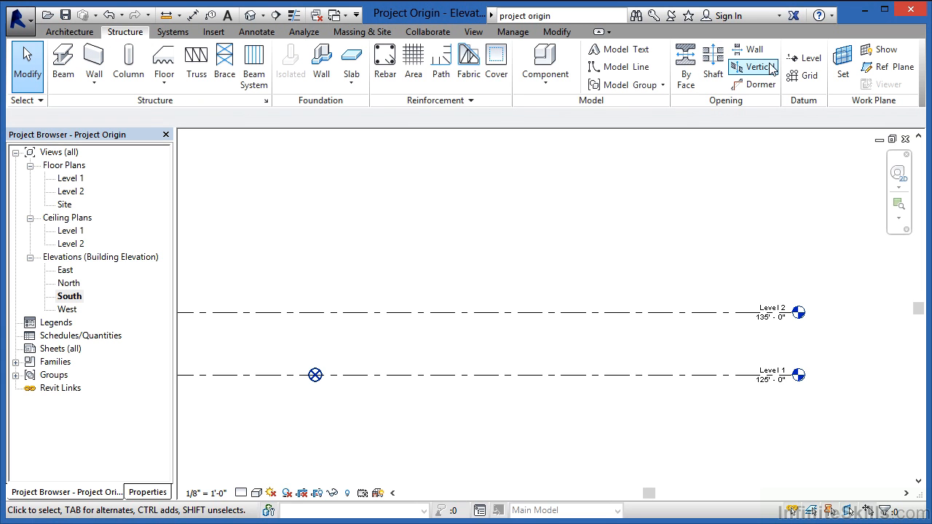
left_click(84, 33)
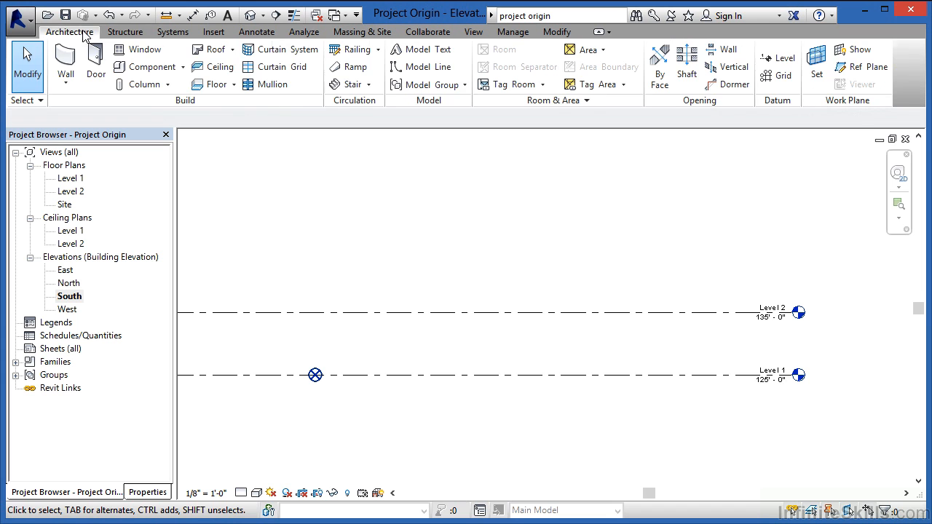
left_click(781, 76)
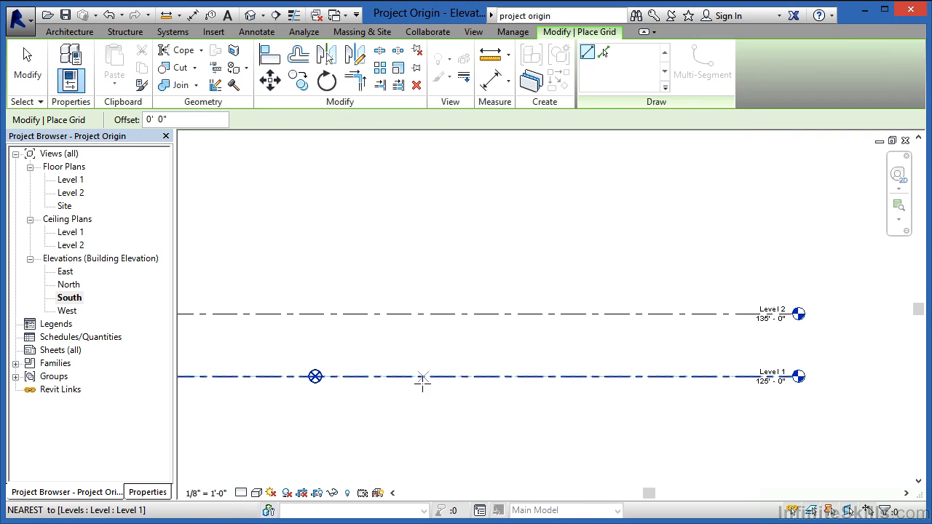
left_click(424, 387)
left_click(424, 275)
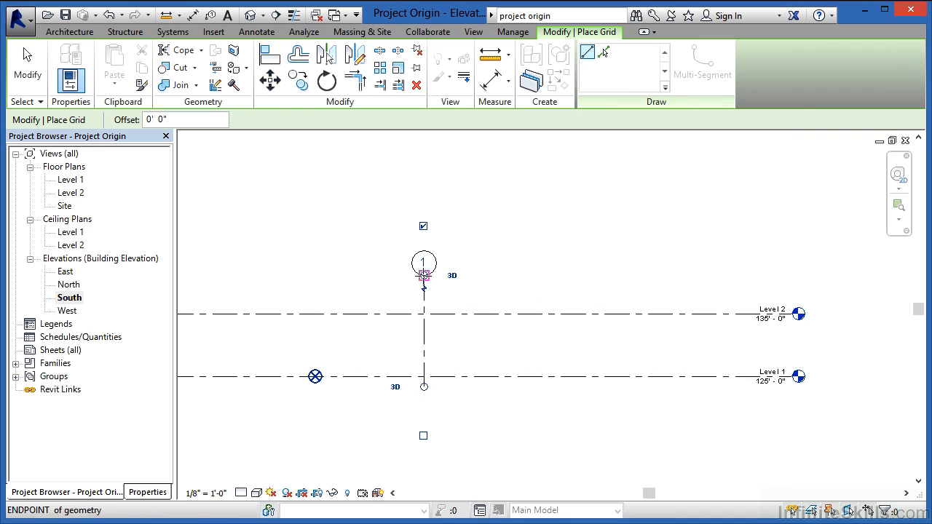
left_click(271, 386)
left_click(270, 275)
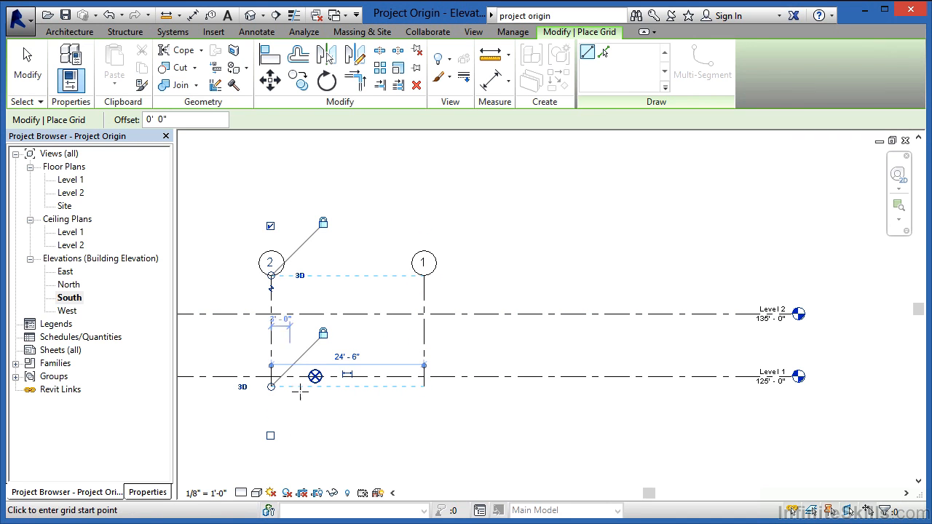
- In the Level 1 floor plan, draw three horizontal grid lines right to left across the vertical grids, spaced about 28' and 20' from top down
double_click(70, 180)
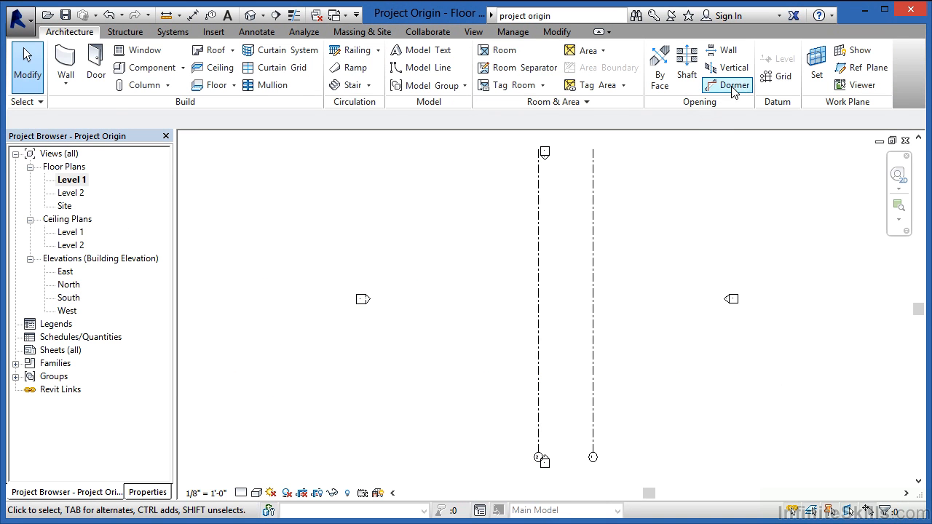
left_click(776, 76)
left_click(630, 198)
left_click(495, 198)
left_click(631, 260)
left_click(495, 260)
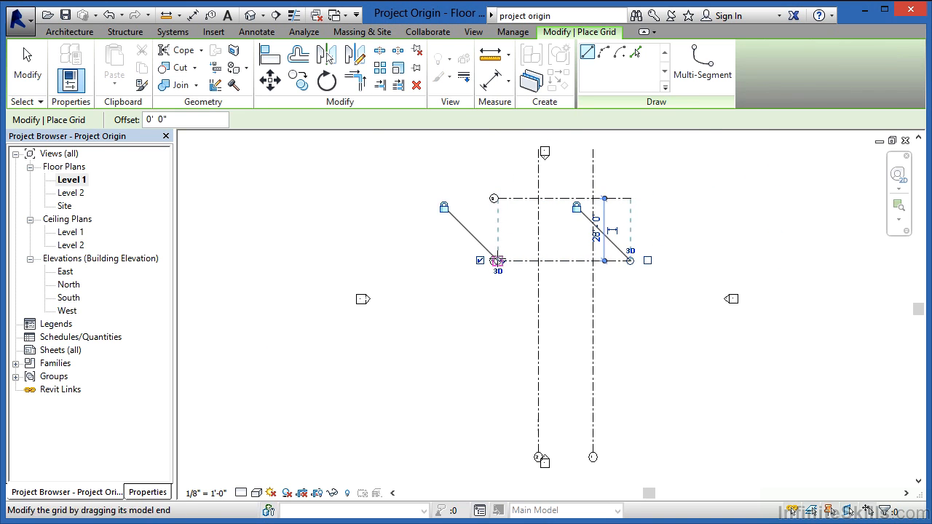
left_click(630, 305)
left_click(495, 305)
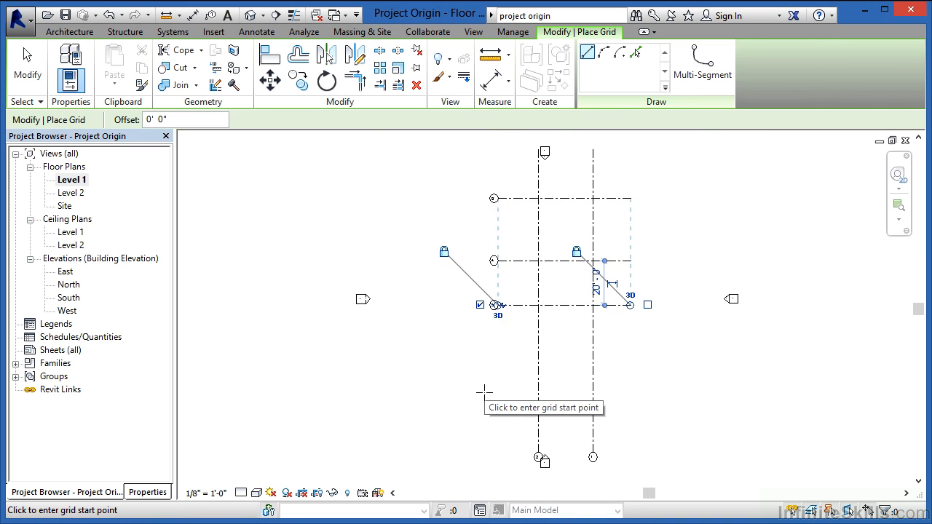